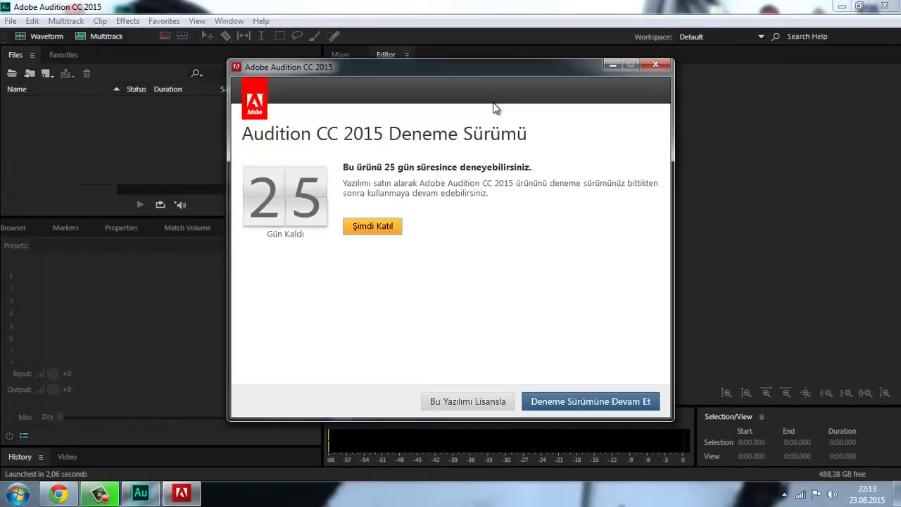
Continue with the trial version, restore the window to a smaller size, and open 06 Ados - Kalender ft. Saian.mp3.
left_click(553, 400)
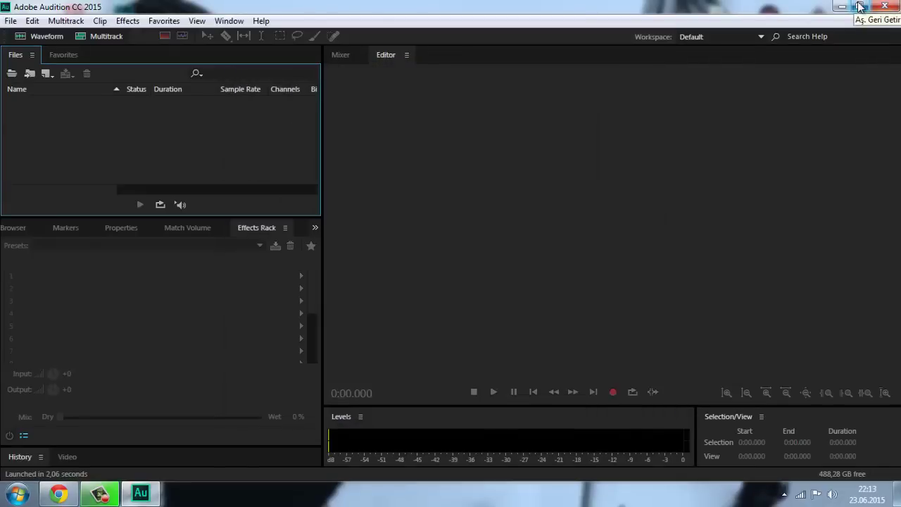
left_click(859, 7)
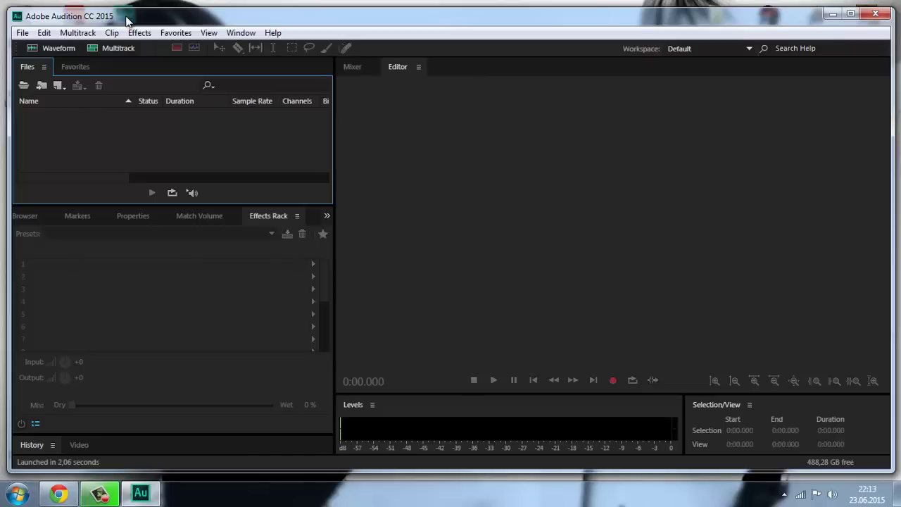
left_click(24, 86)
scroll(354, 181, "down", 5)
left_click(212, 243)
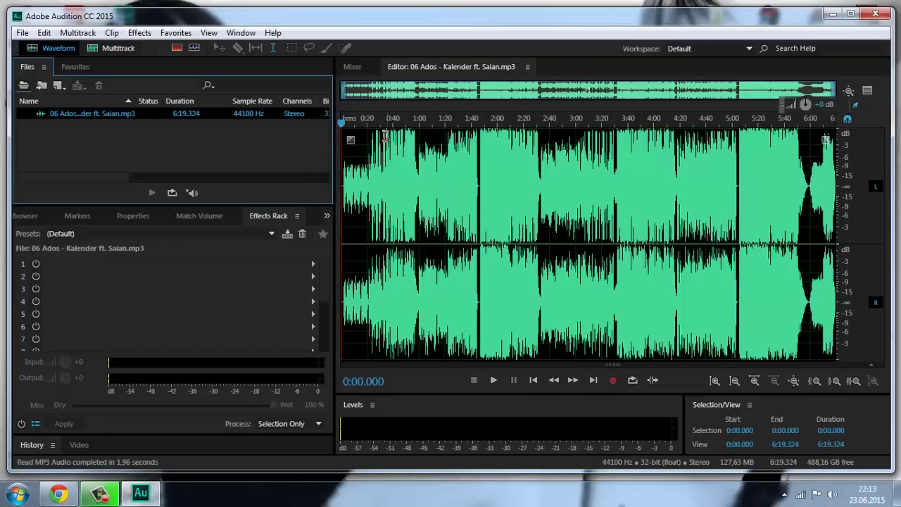
Play the original song from the beginning and from several later points up to about 4:00, and view its source format in the file list.
left_click(493, 380)
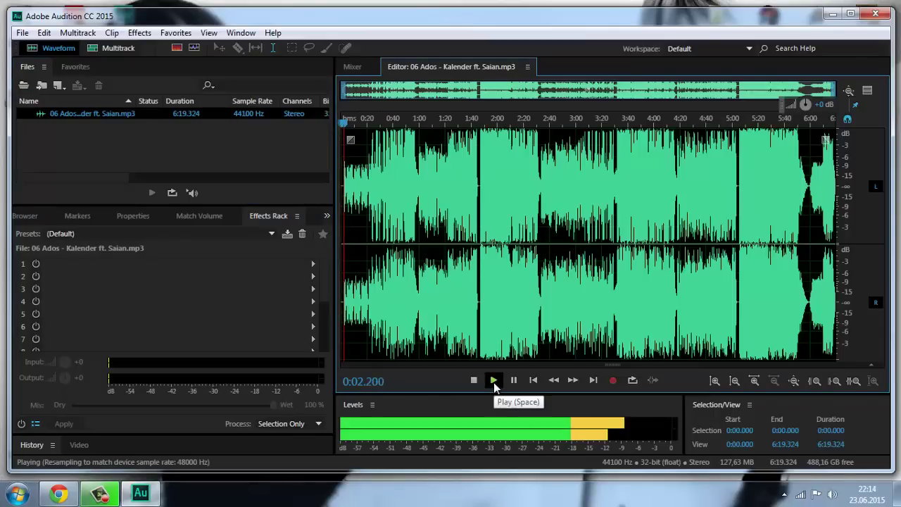
left_click(546, 143)
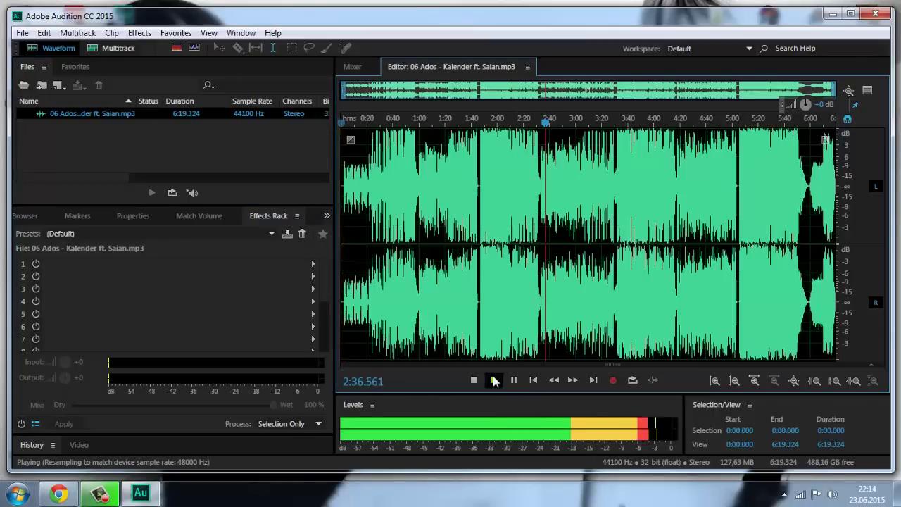
left_click(485, 120)
left_click(653, 120)
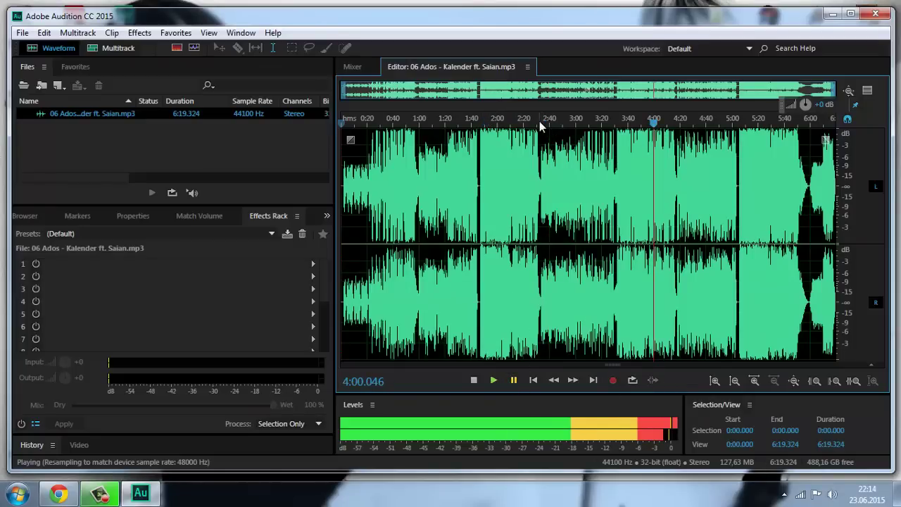
left_click_drag(118, 178, 155, 179)
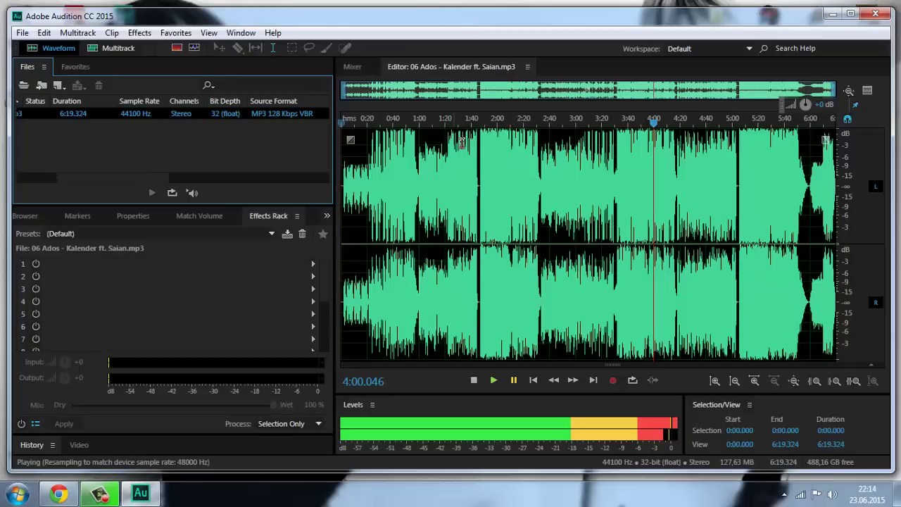
Select the song's entire waveform and apply the Remove Vocals favorite.
left_click(489, 195)
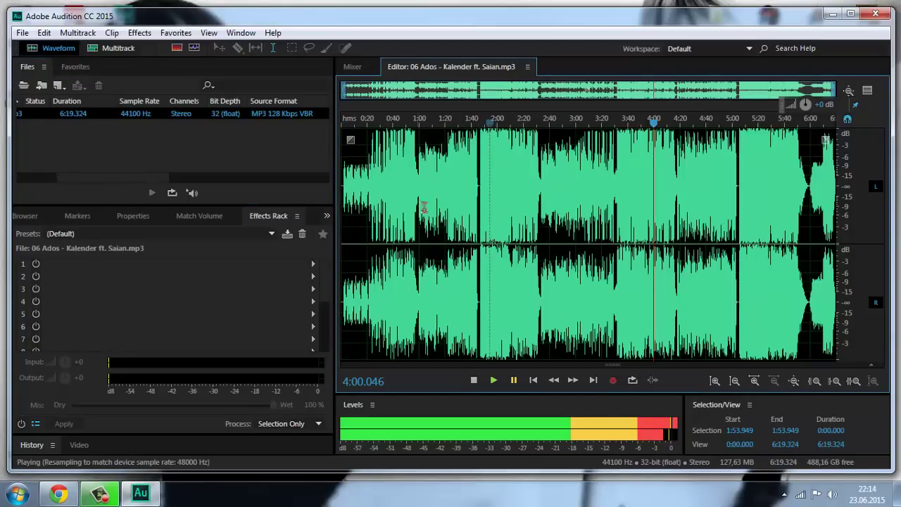
key("ctrl+a")
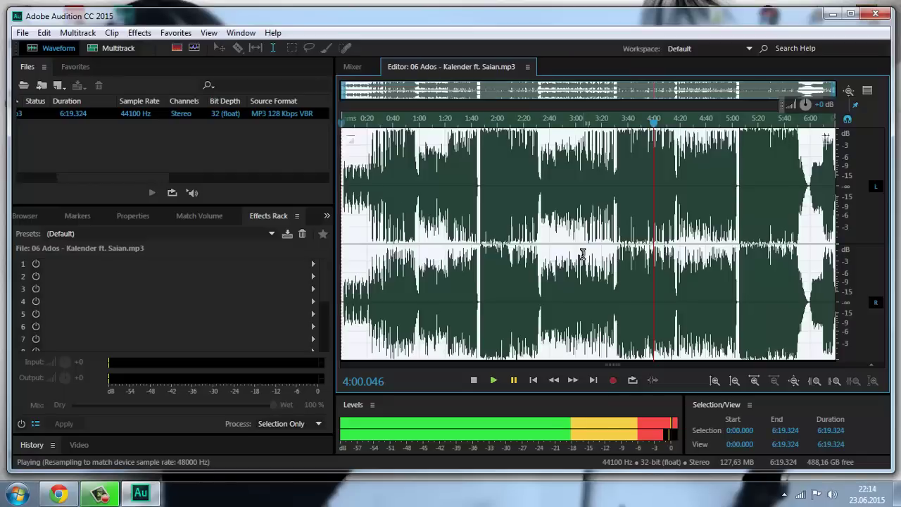
left_click(193, 33)
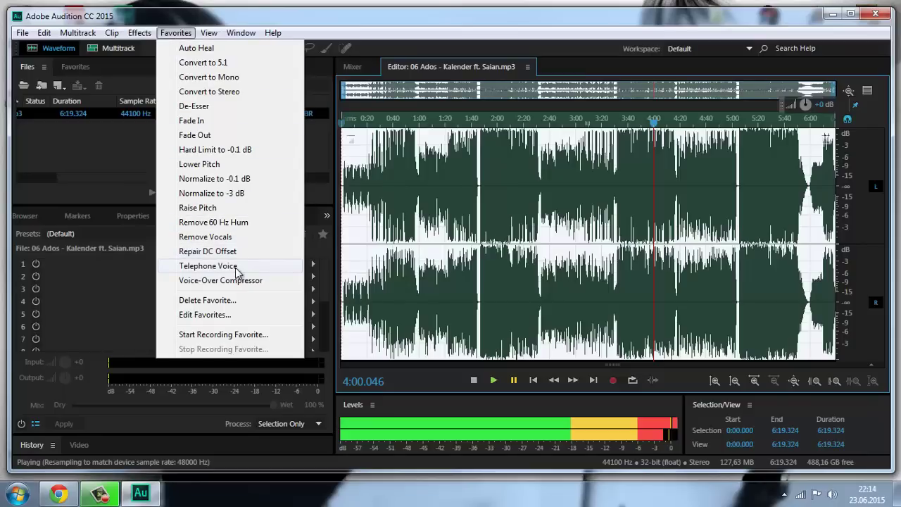
left_click(225, 237)
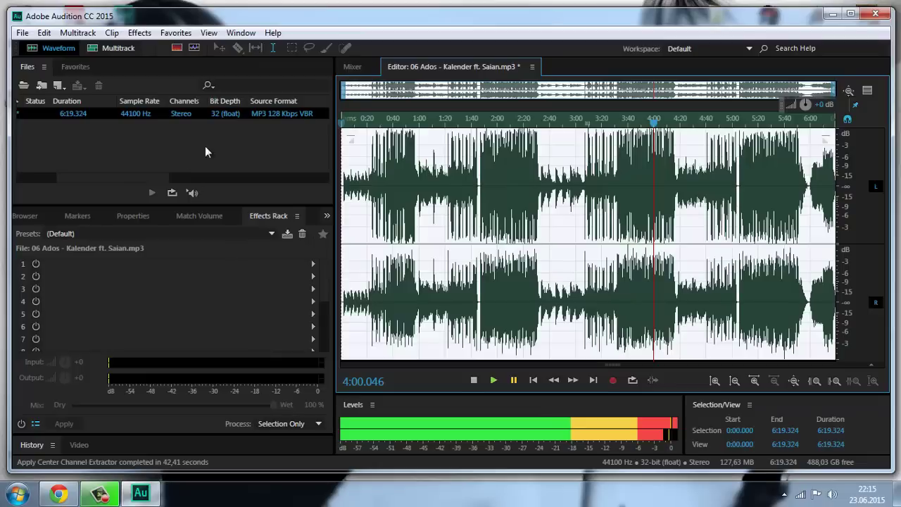
Play the processed song from about 0:07, 0:52, 2:05 and 2:31 to check the vocal removal, pausing playback at the end.
left_click(350, 133)
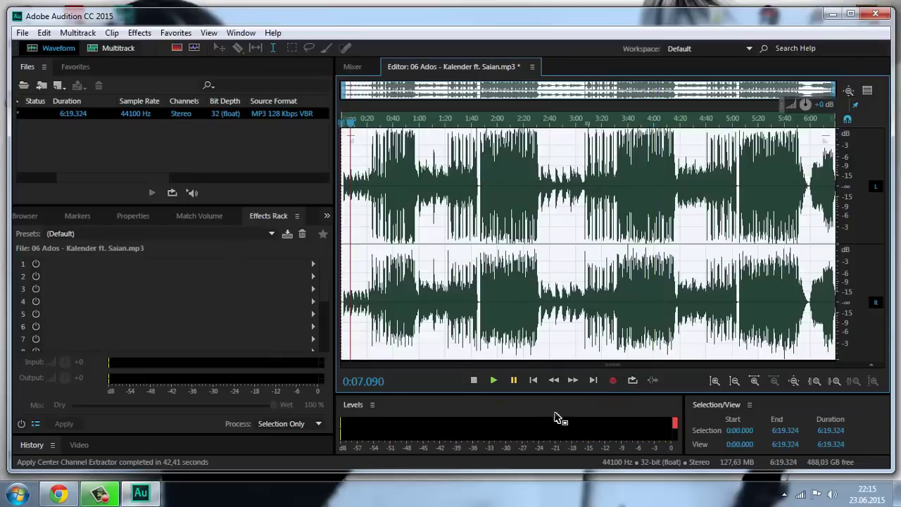
left_click(492, 381)
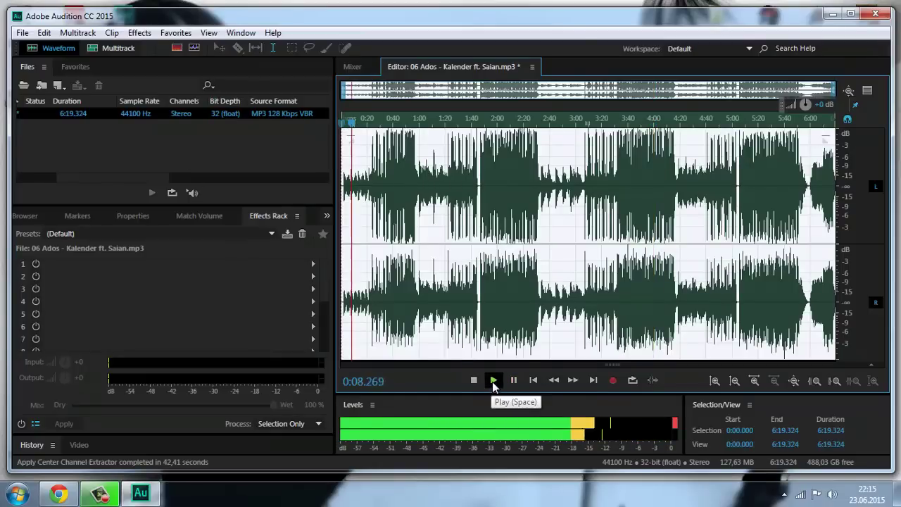
left_click(407, 121)
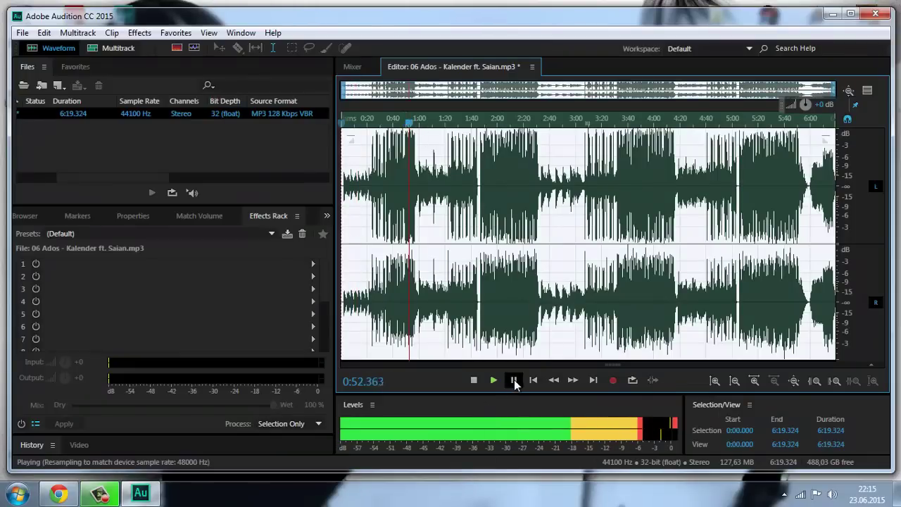
left_click(506, 131)
left_click(514, 380)
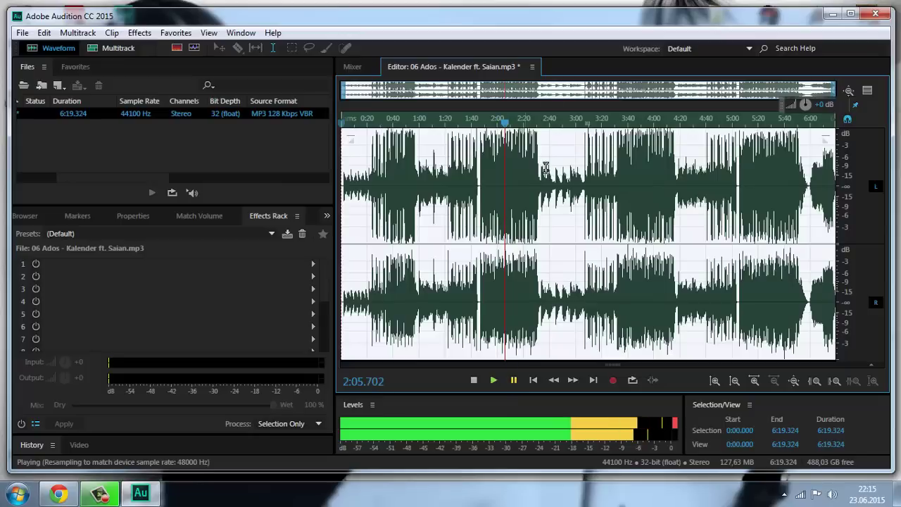
left_click(540, 131)
left_click(539, 132)
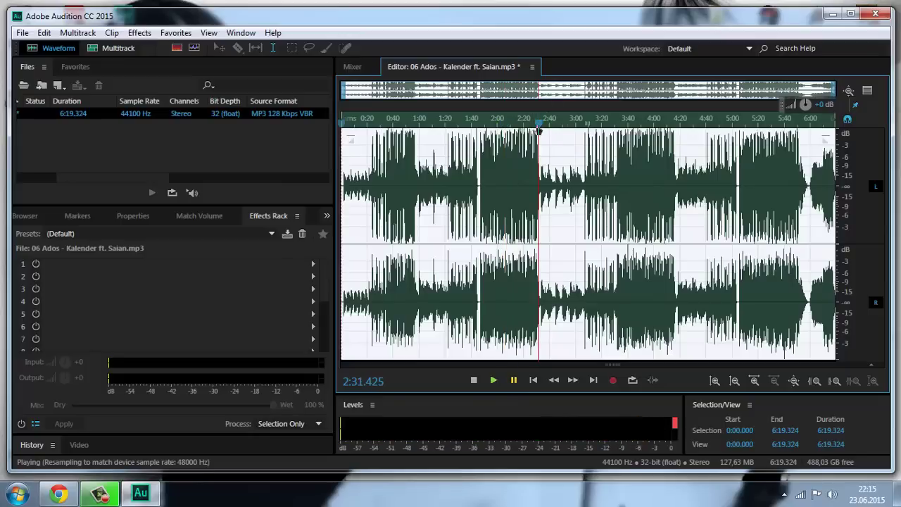
left_click(493, 381)
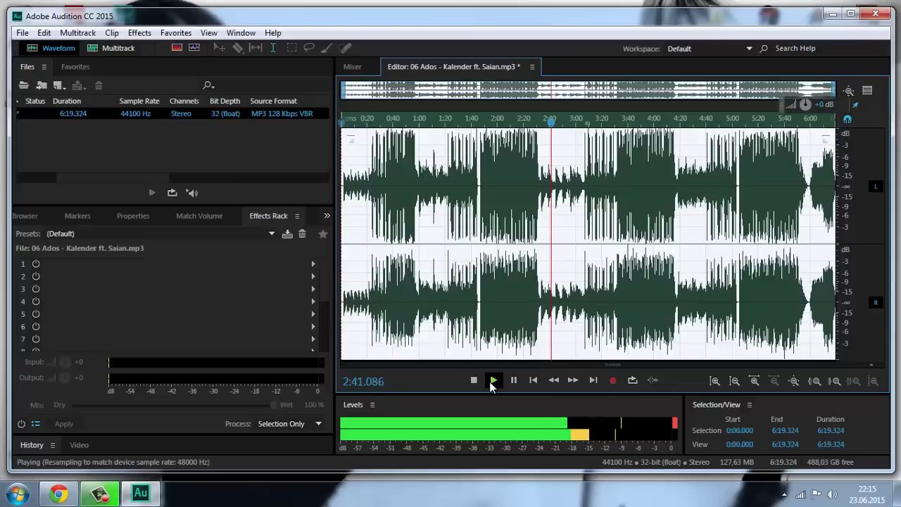
left_click(514, 381)
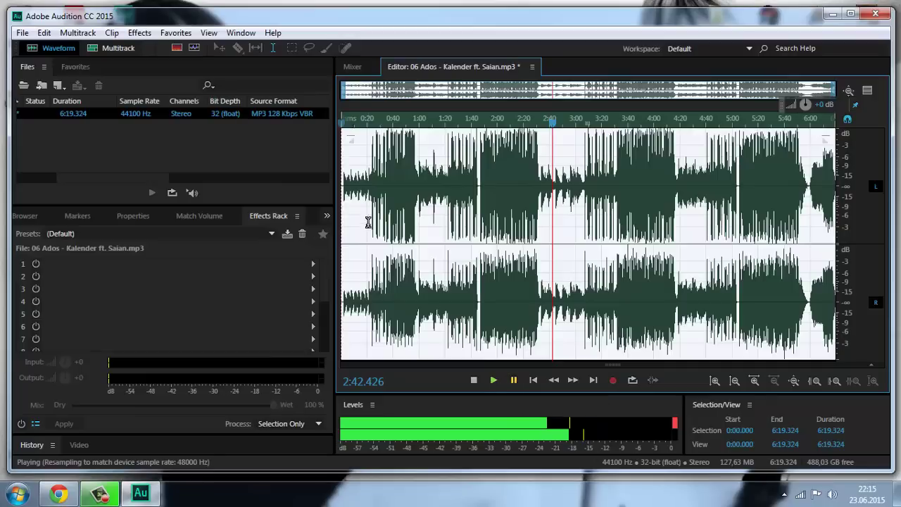
Convert the song to 5.1 with the favorite and audition it from about 2:34 and 2:17, pausing at the end.
left_click(194, 34)
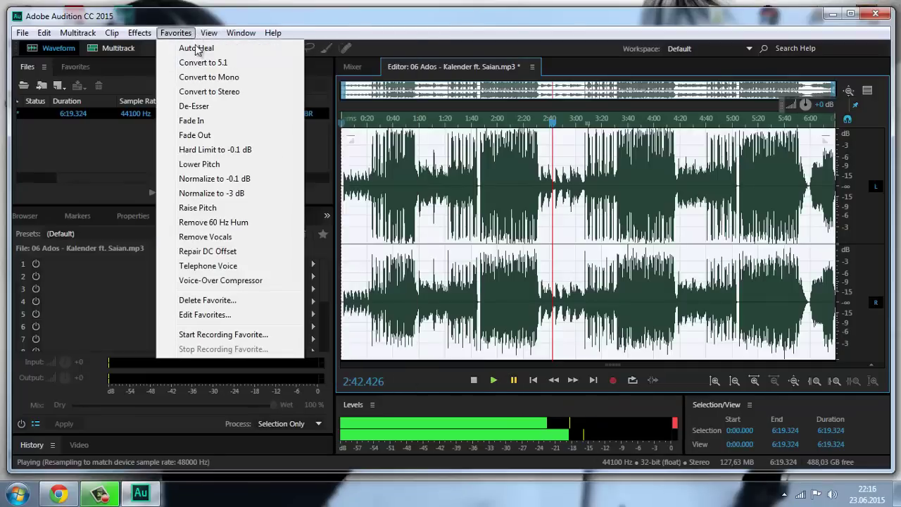
left_click(239, 67)
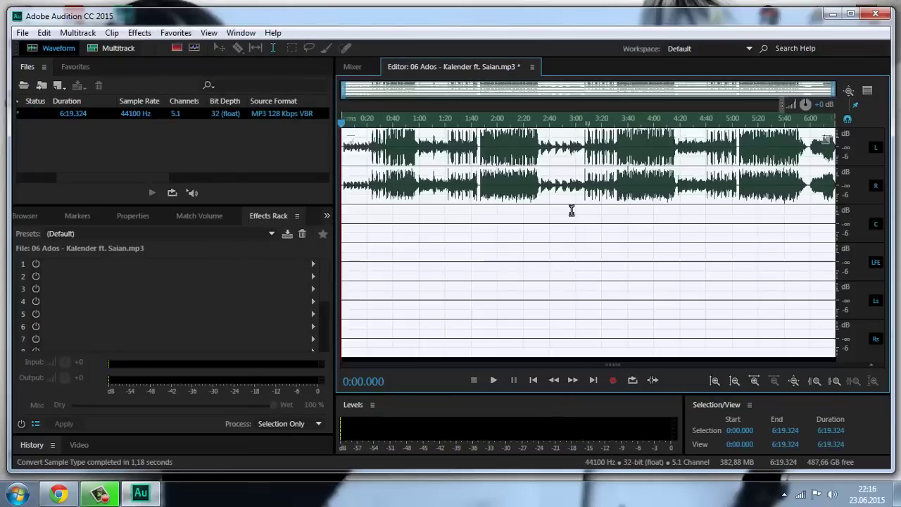
left_click(542, 121)
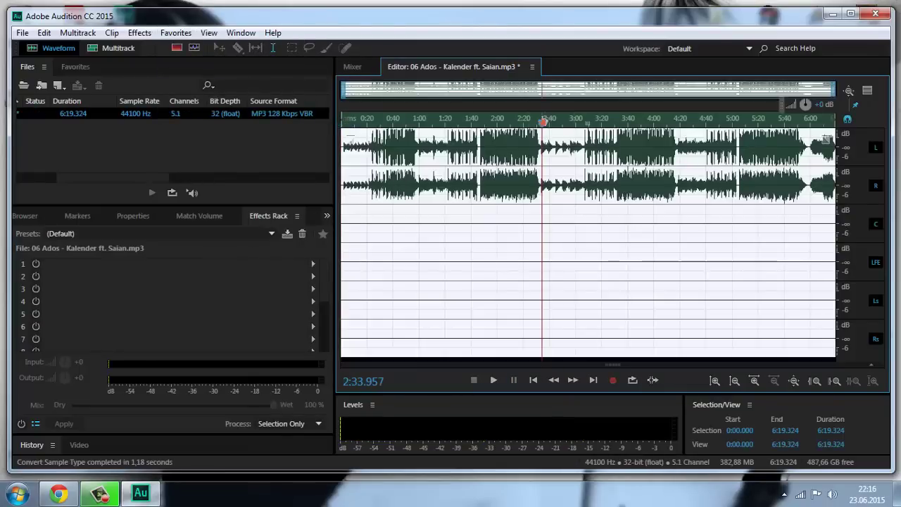
left_click(493, 379)
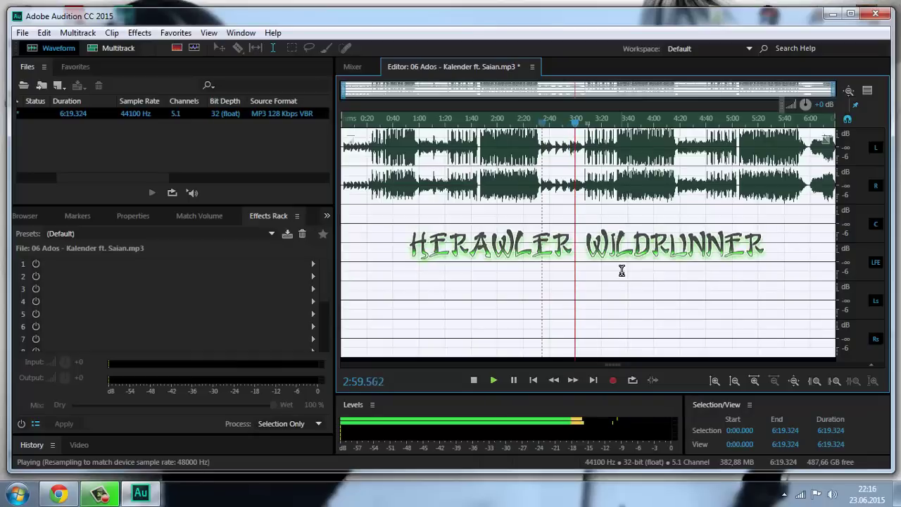
left_click(520, 125)
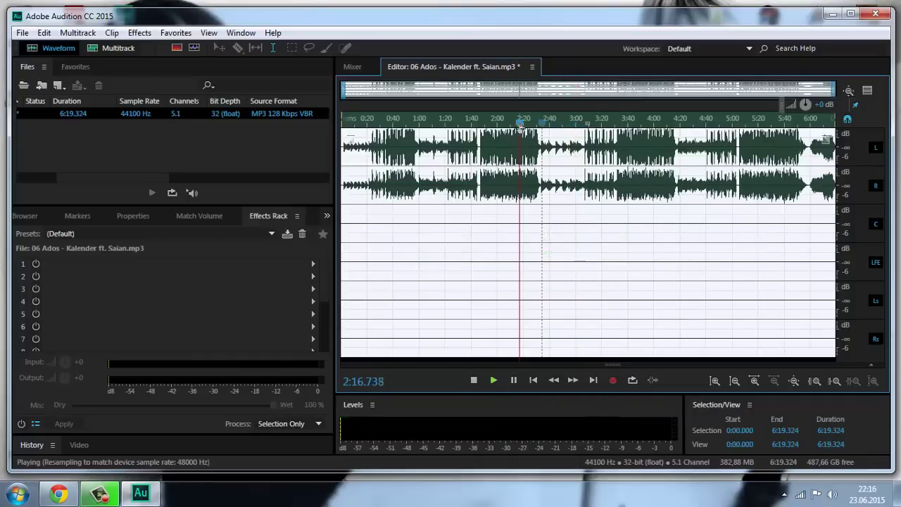
left_click(514, 380)
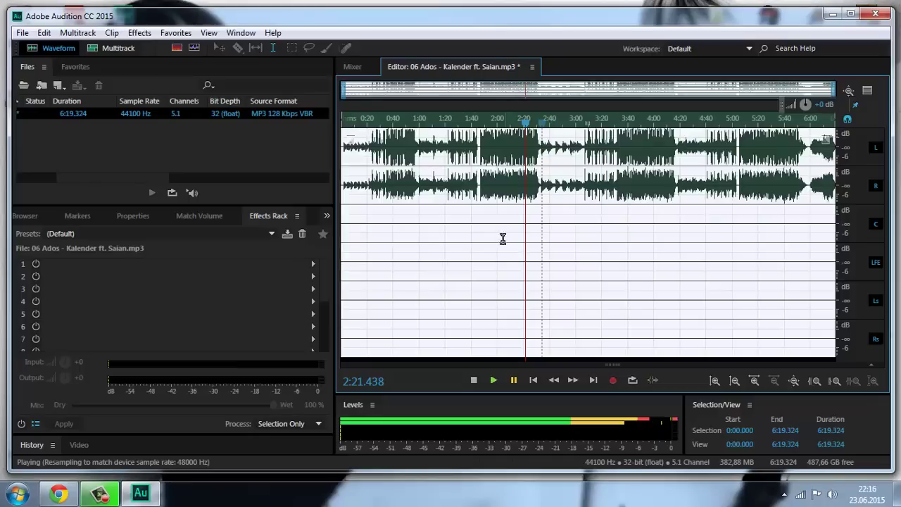
left_click(140, 32)
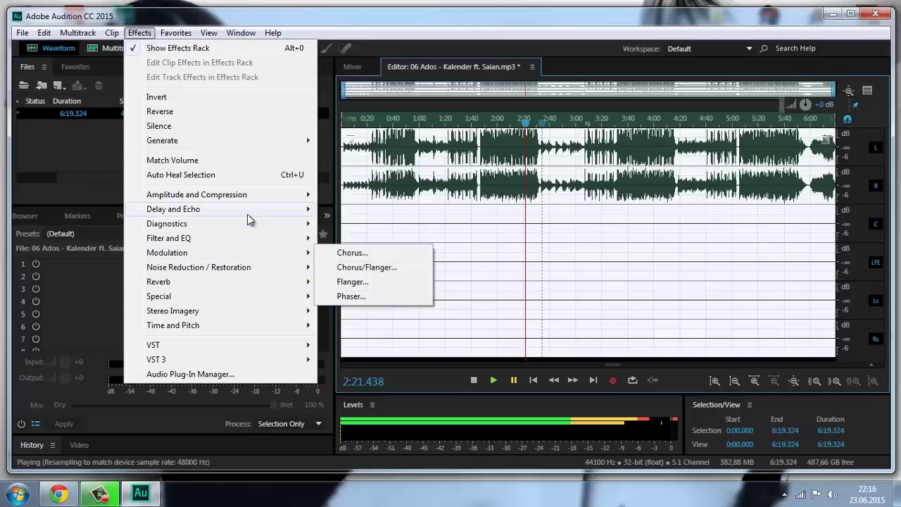
mouse_move(246, 209)
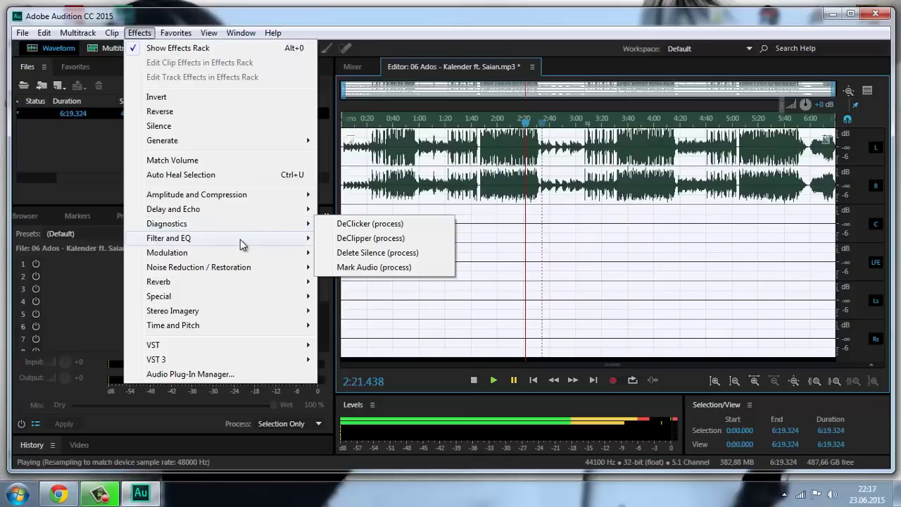
mouse_move(240, 240)
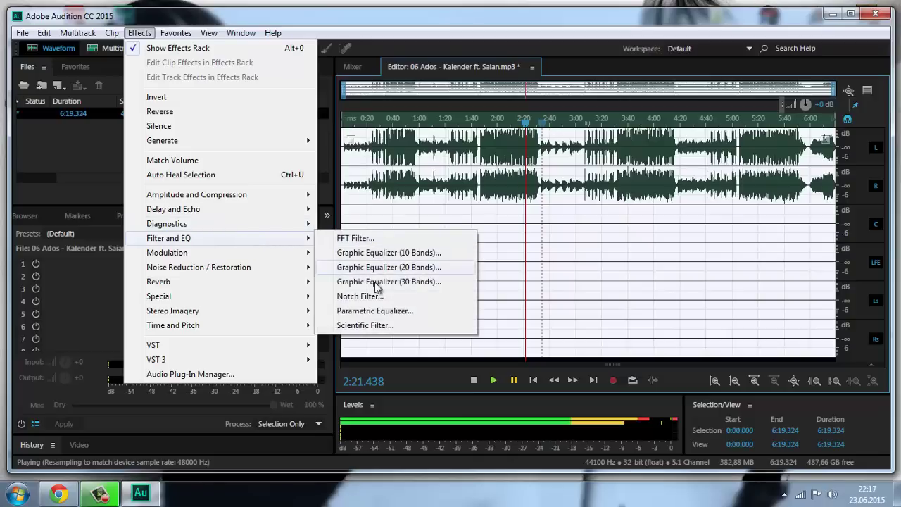
mouse_move(244, 257)
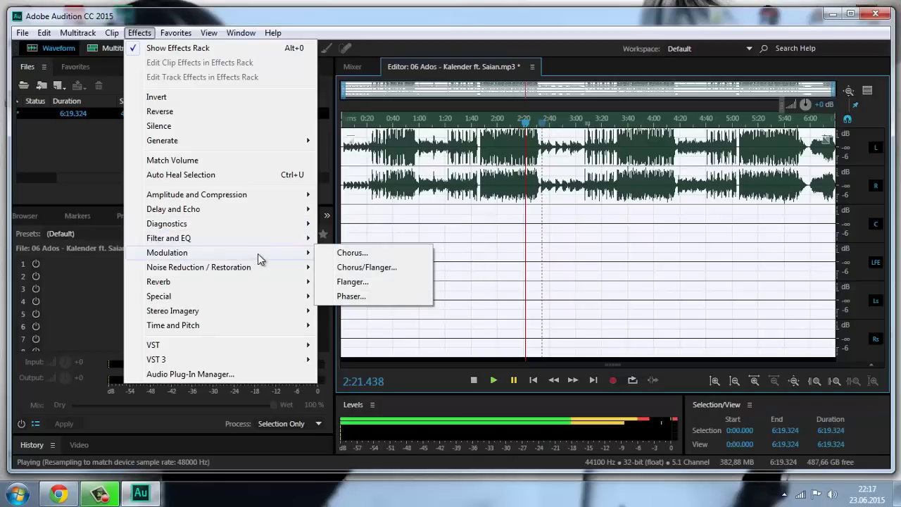